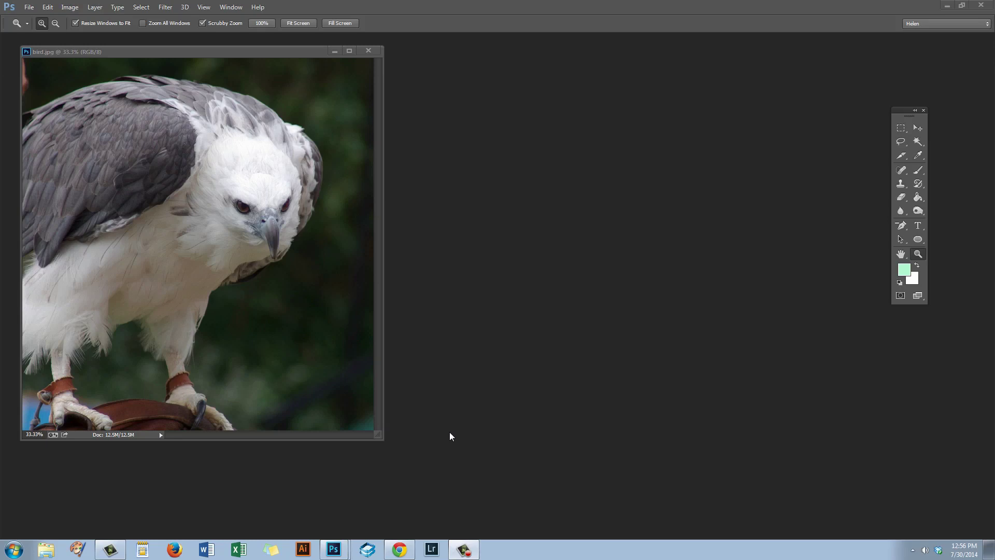
Step: Open the Filter Gallery and close it without applying any effect
{"action": "left_click", "coordinate": [165, 8]}
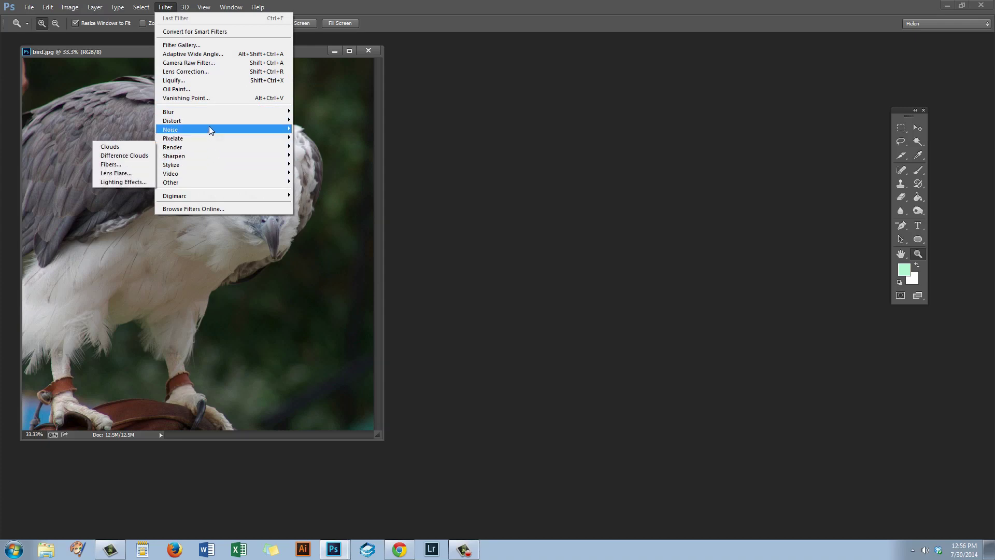
{"action": "mouse_move", "coordinate": [206, 118]}
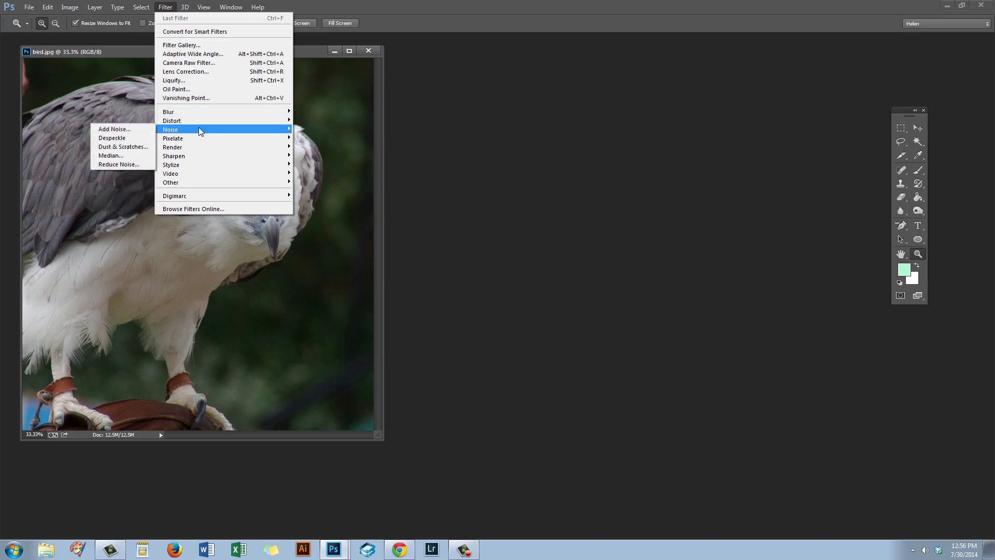
{"action": "left_click", "coordinate": [181, 46]}
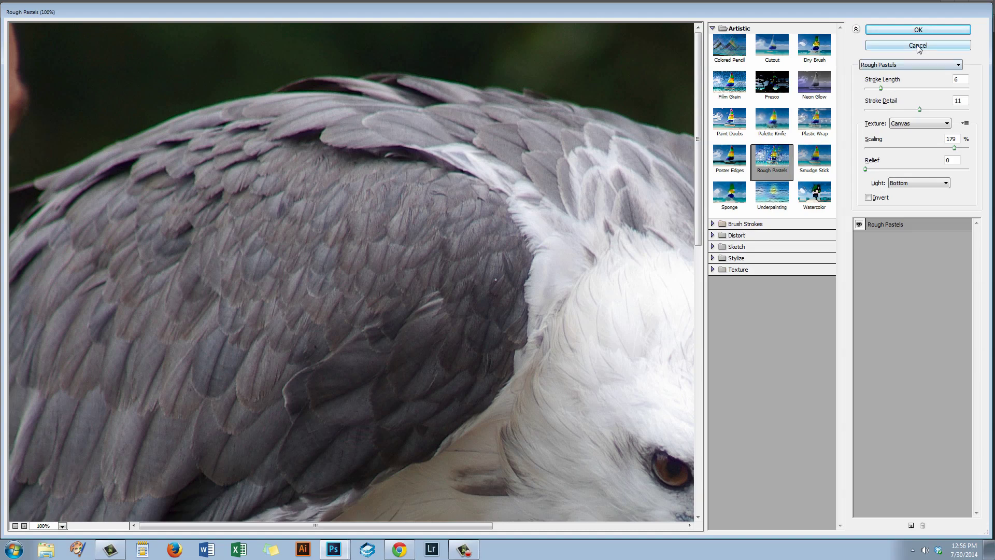
{"action": "left_click", "coordinate": [918, 30]}
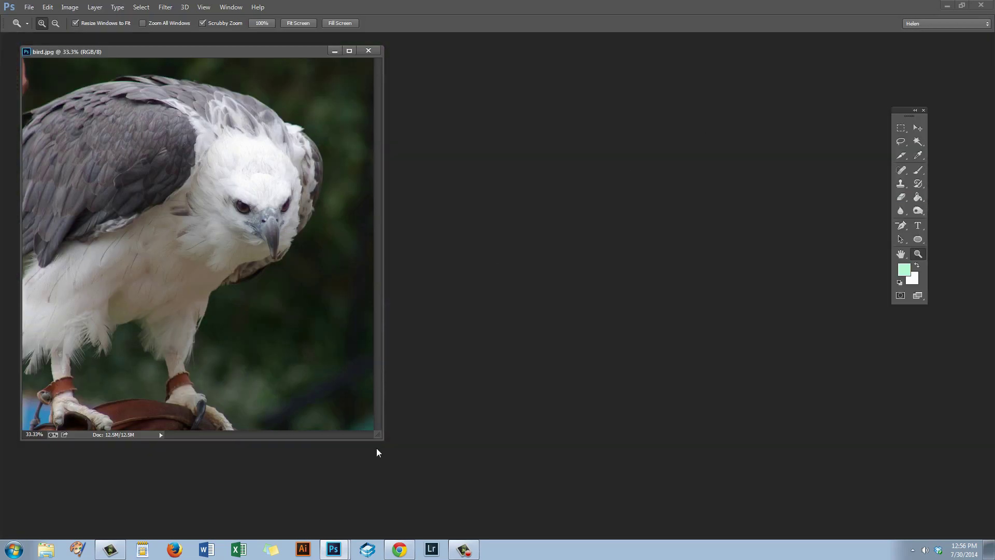
Step: Convert the bird layer for smart filters and reset colours to default black and white
{"action": "left_click", "coordinate": [185, 7]}
{"action": "mouse_move", "coordinate": [166, 7]}
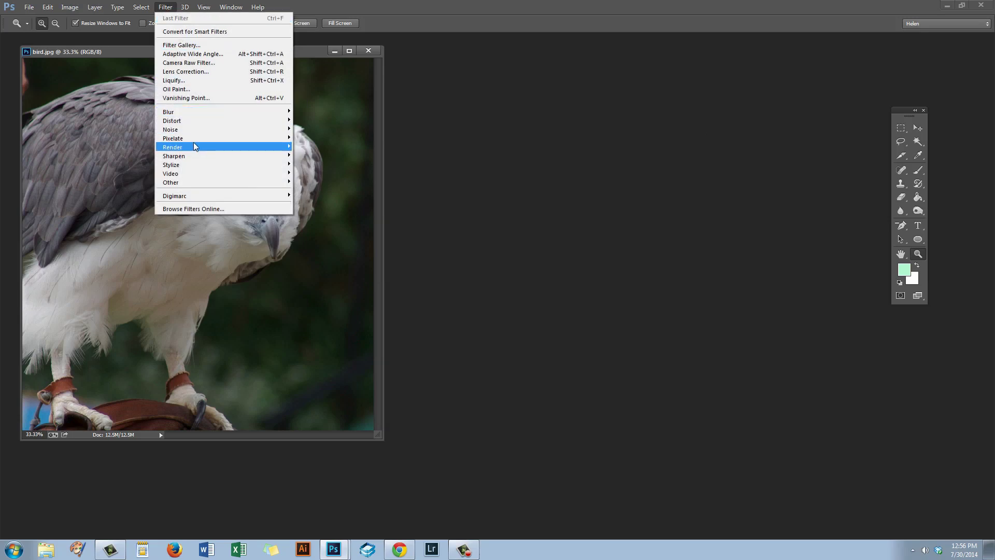
{"action": "mouse_move", "coordinate": [195, 114]}
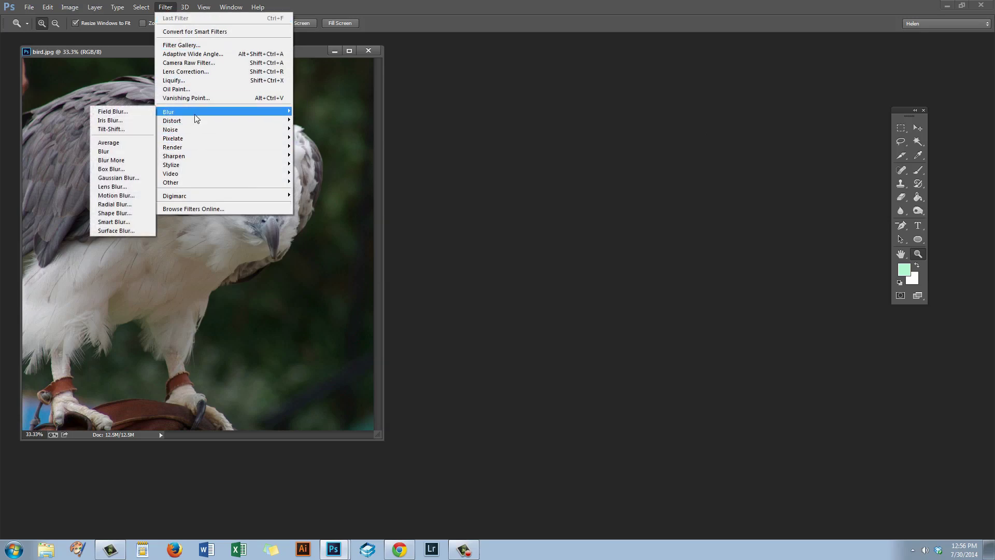
{"action": "left_click", "coordinate": [185, 32]}
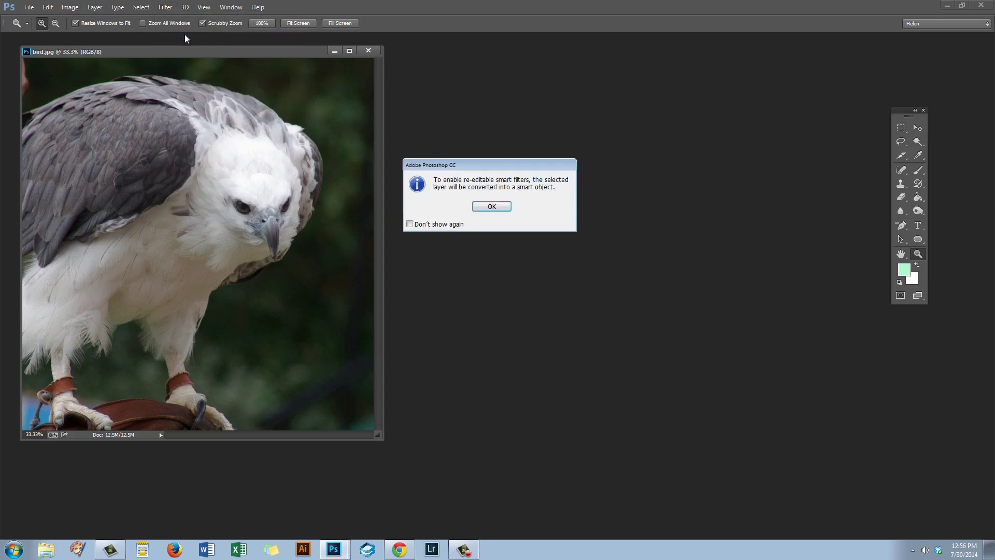
{"action": "left_click", "coordinate": [495, 207]}
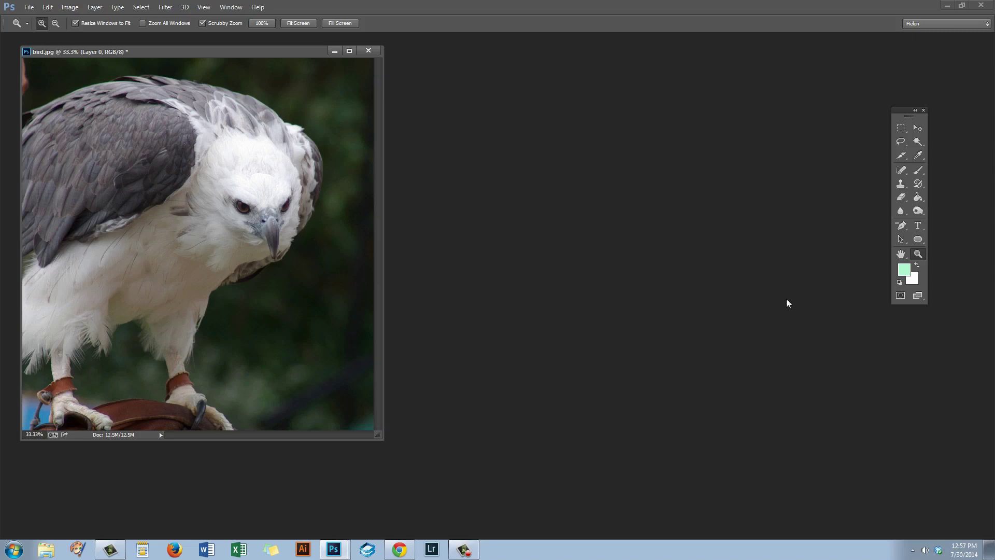
{"action": "key", "text": "d"}
Step: Open the Filter Gallery with the preview fitted to show the whole eagle
{"action": "left_click", "coordinate": [165, 7]}
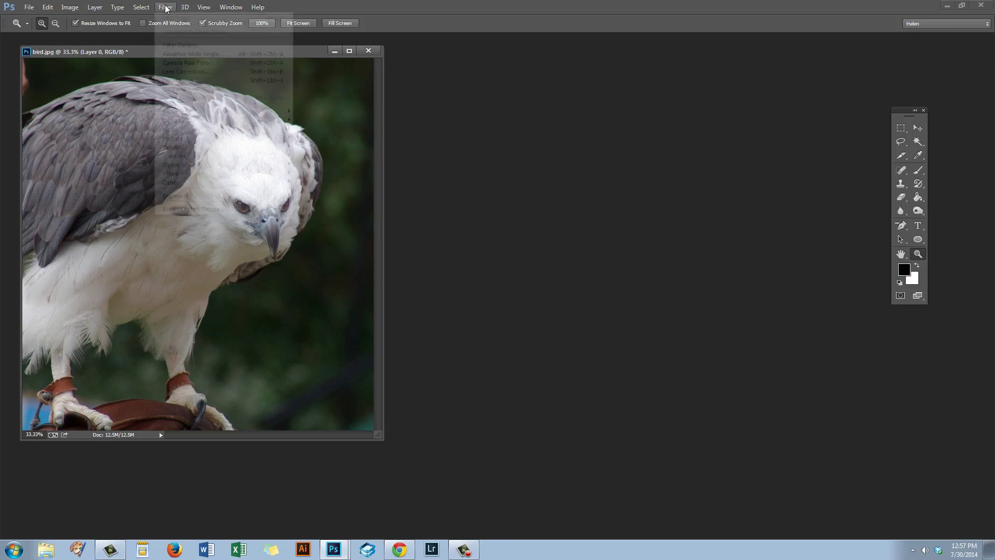
{"action": "left_click", "coordinate": [179, 45]}
{"action": "left_click", "coordinate": [63, 526]}
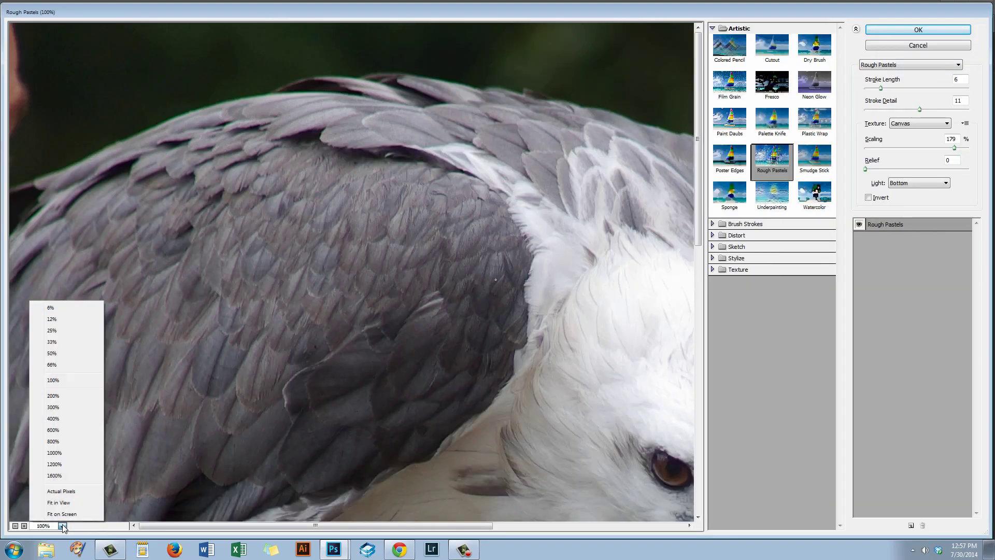
{"action": "left_click", "coordinate": [58, 502]}
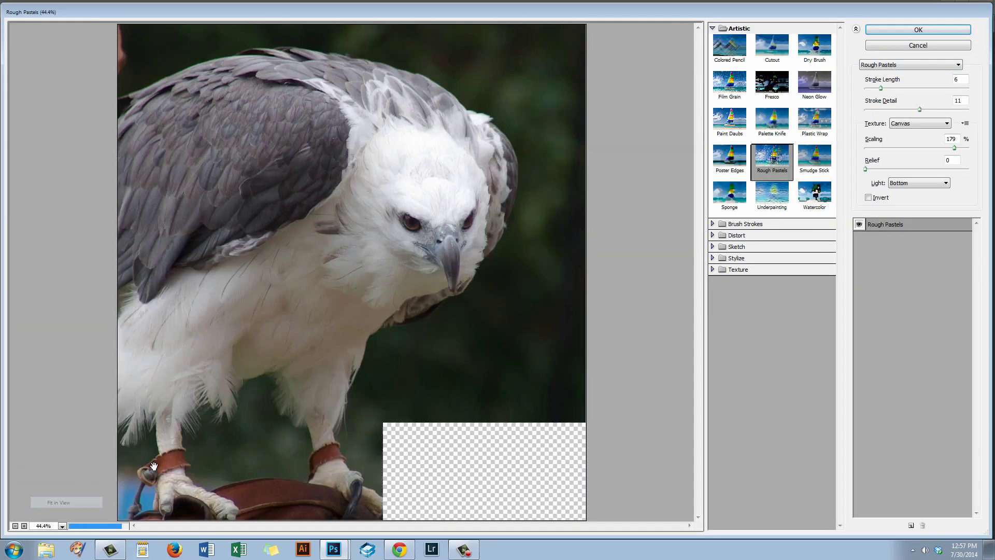
Step: Apply Sketch > Halftone Pattern with Dot pattern type and lowered contrast
{"action": "left_click", "coordinate": [733, 248]}
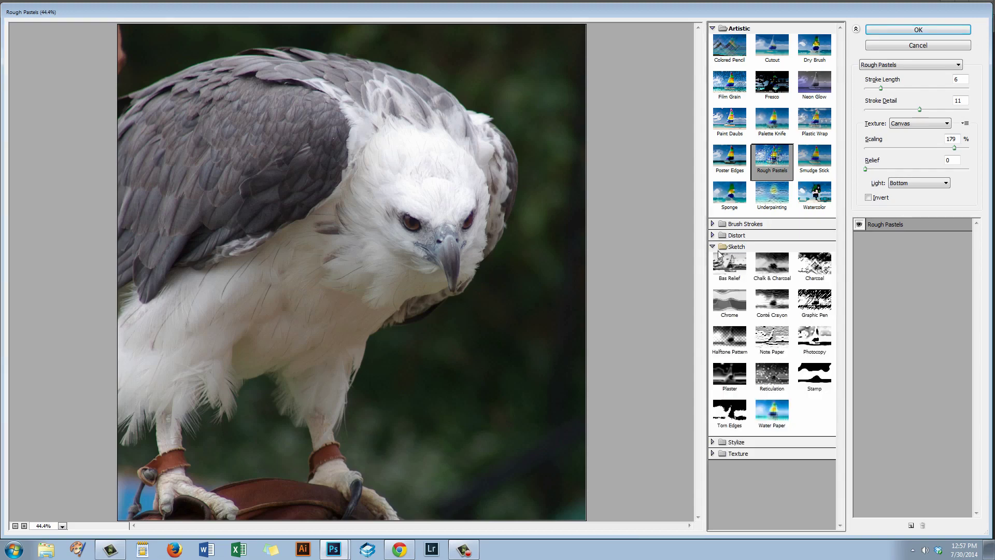
{"action": "left_click", "coordinate": [725, 345]}
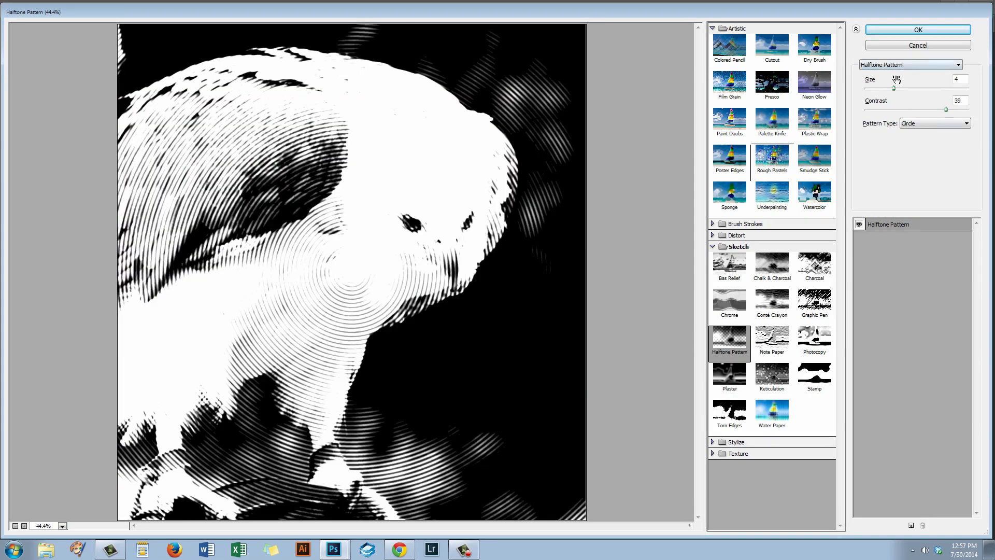
{"action": "left_click", "coordinate": [915, 123]}
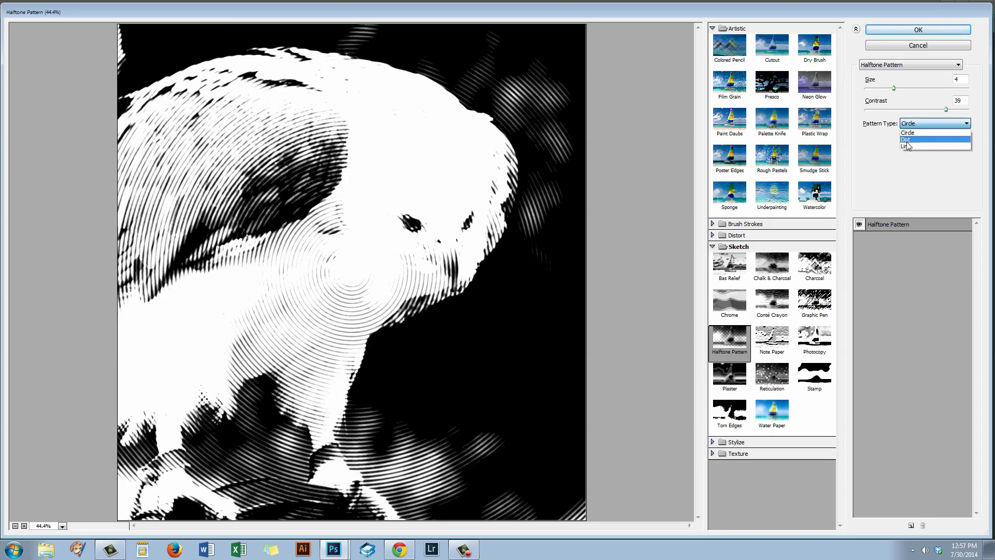
{"action": "left_click", "coordinate": [907, 139]}
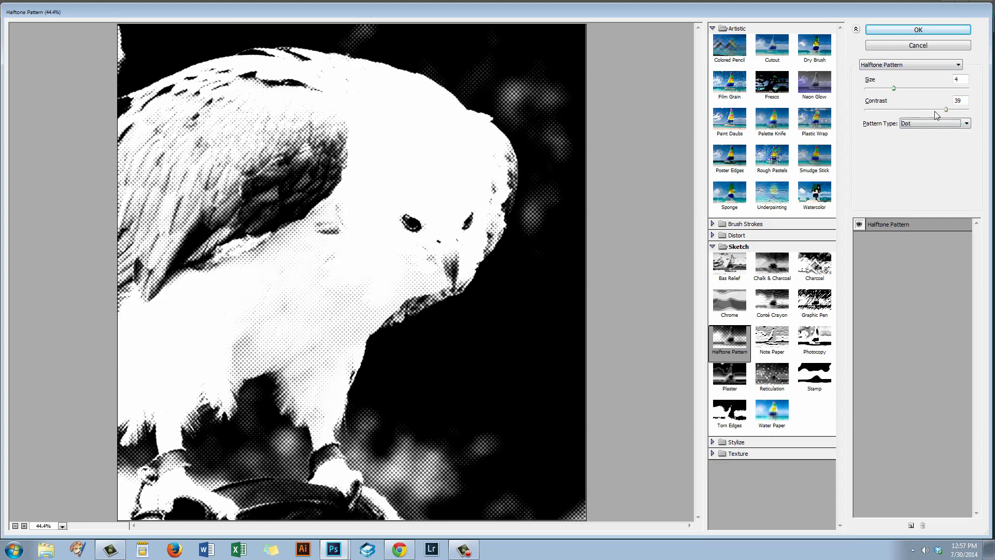
{"action": "left_click_drag", "start_coordinate": [936, 112], "coordinate": [881, 117]}
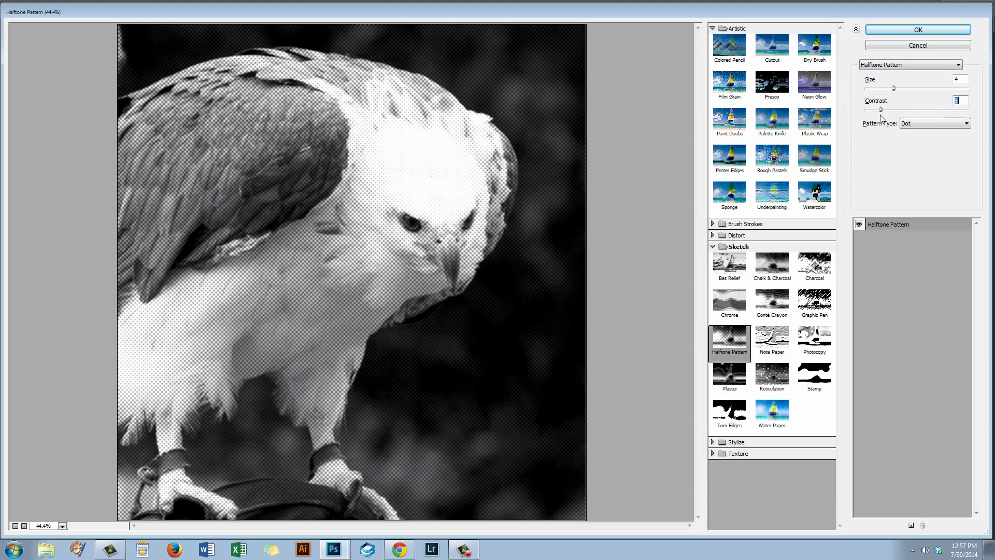
{"action": "left_click", "coordinate": [909, 32]}
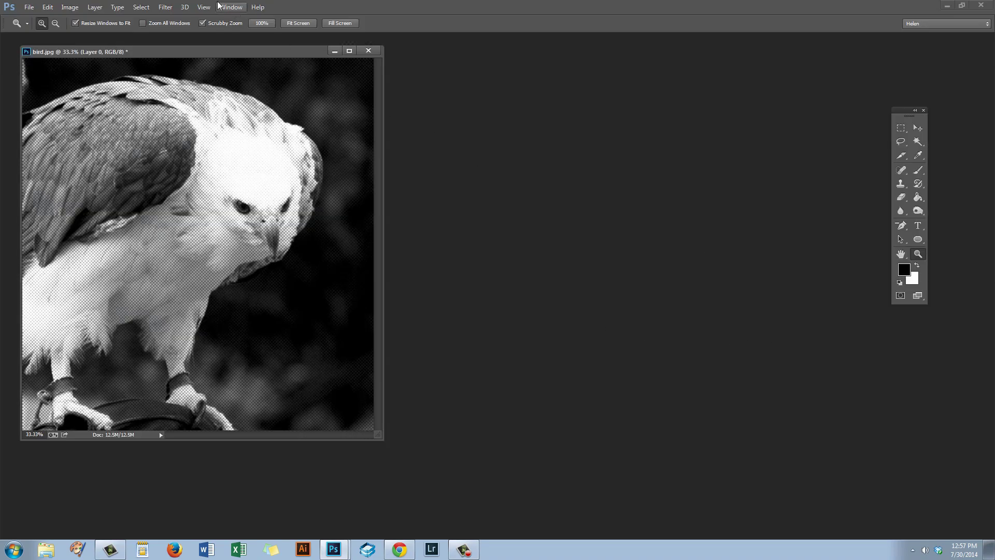
Step: Dock the Layers panel beside the bird photo and trash the Filter Gallery smart filter
{"action": "left_click", "coordinate": [230, 7]}
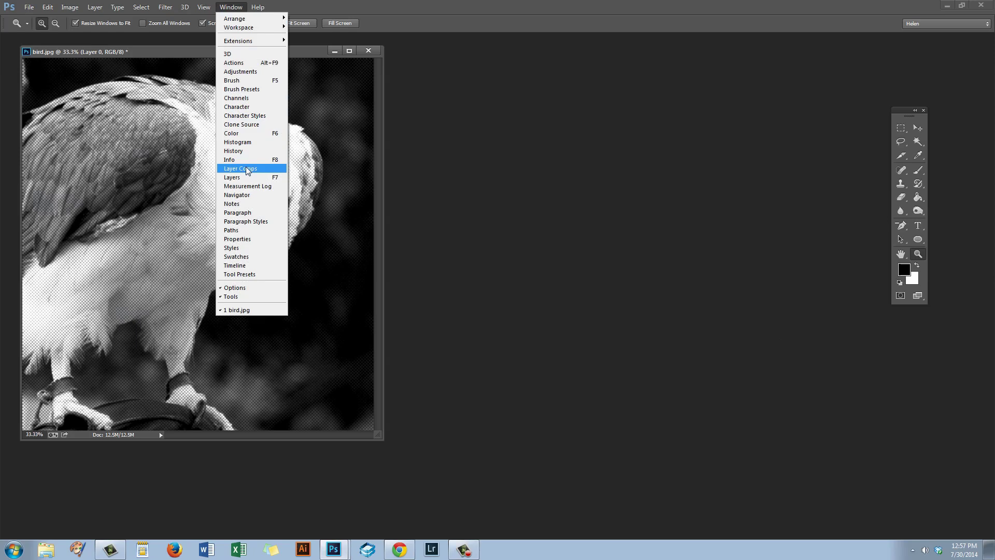
{"action": "left_click", "coordinate": [244, 180]}
{"action": "left_click_drag", "start_coordinate": [748, 158], "coordinate": [488, 88]}
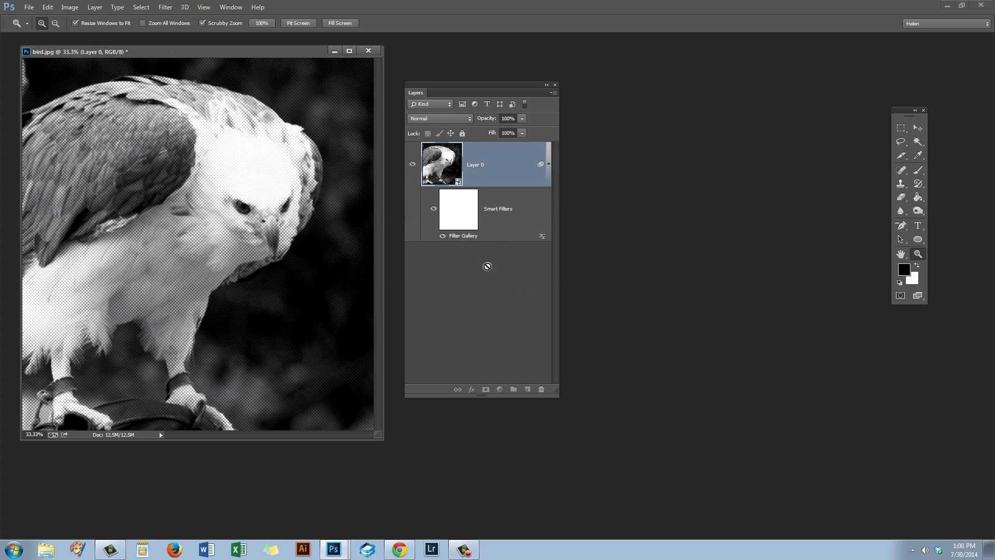
{"action": "left_click_drag", "start_coordinate": [487, 266], "coordinate": [541, 390]}
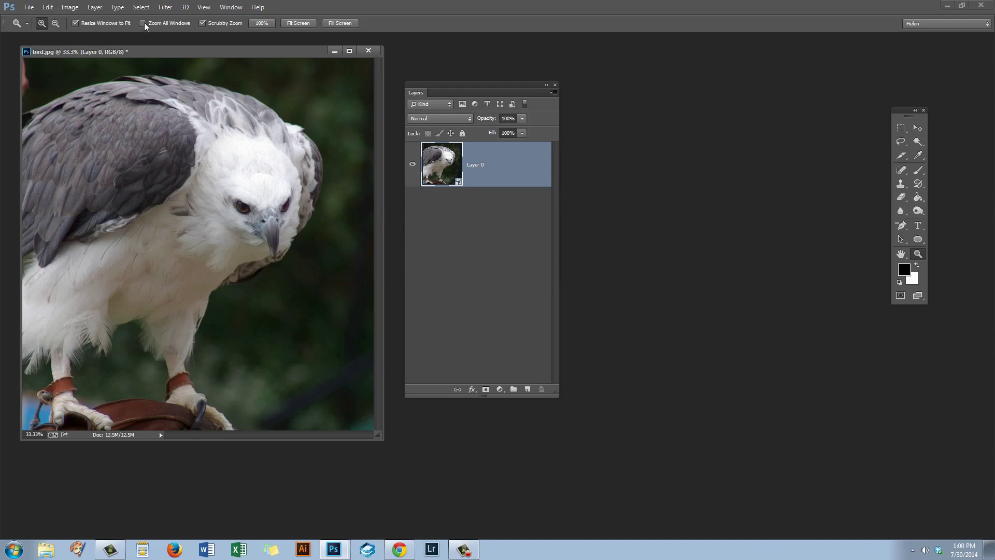
{"action": "left_click", "coordinate": [164, 7]}
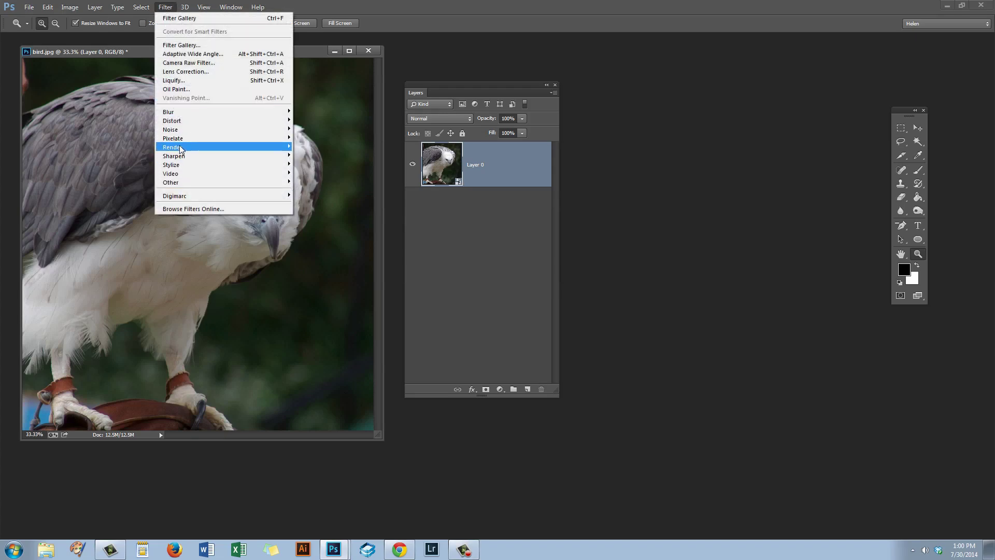
Step: Enable 'Show all Filter Gallery groups and names' in Plug-Ins preferences and confirm
{"action": "mouse_move", "coordinate": [180, 149]}
{"action": "left_click", "coordinate": [45, 8]}
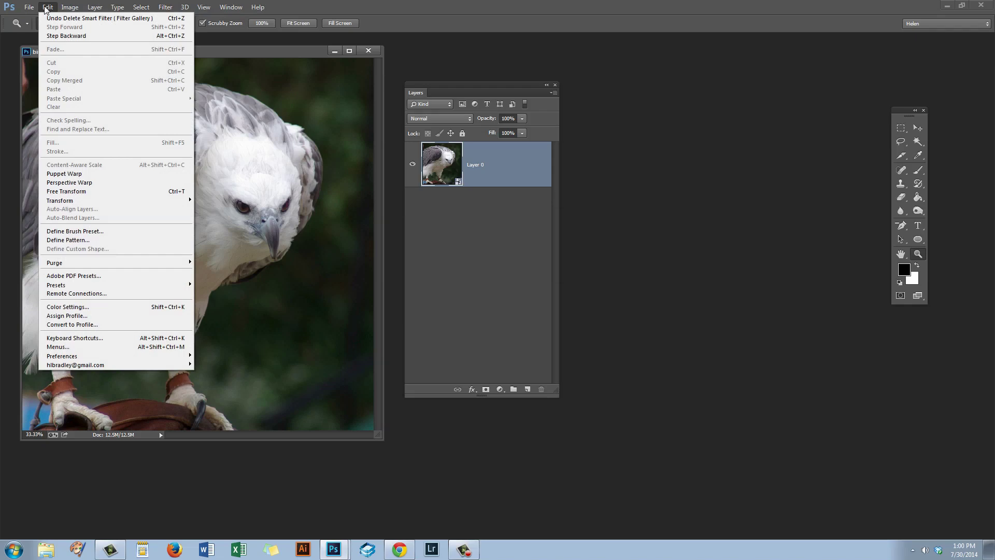
{"action": "left_click", "coordinate": [47, 7]}
{"action": "left_click", "coordinate": [47, 8]}
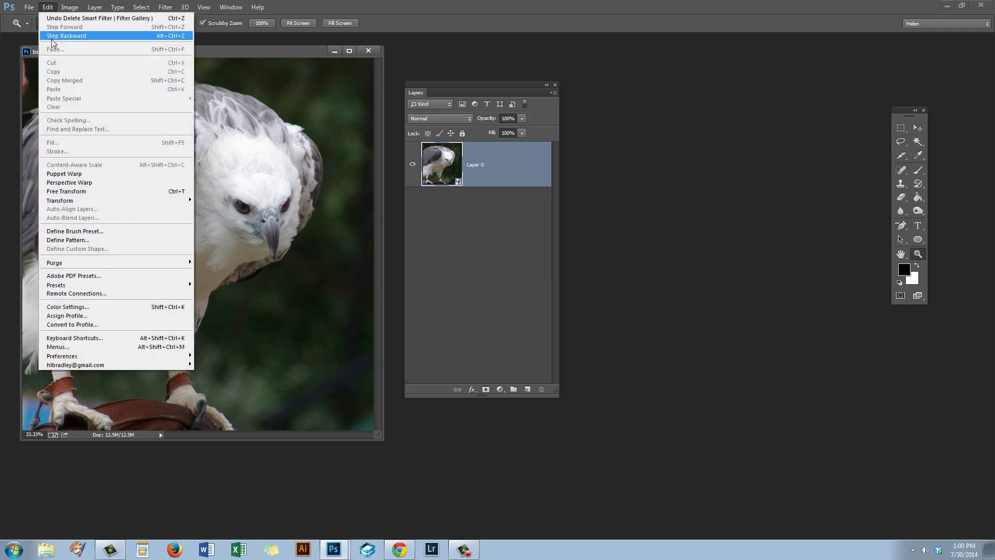
{"action": "mouse_move", "coordinate": [61, 359]}
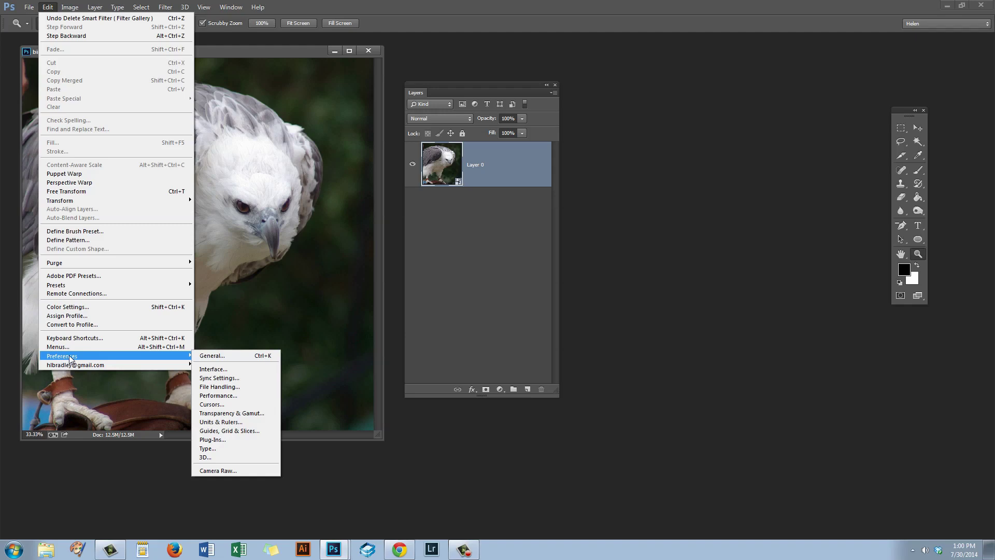
{"action": "left_click", "coordinate": [213, 440]}
{"action": "left_click_drag", "start_coordinate": [969, 93], "coordinate": [82, 110]}
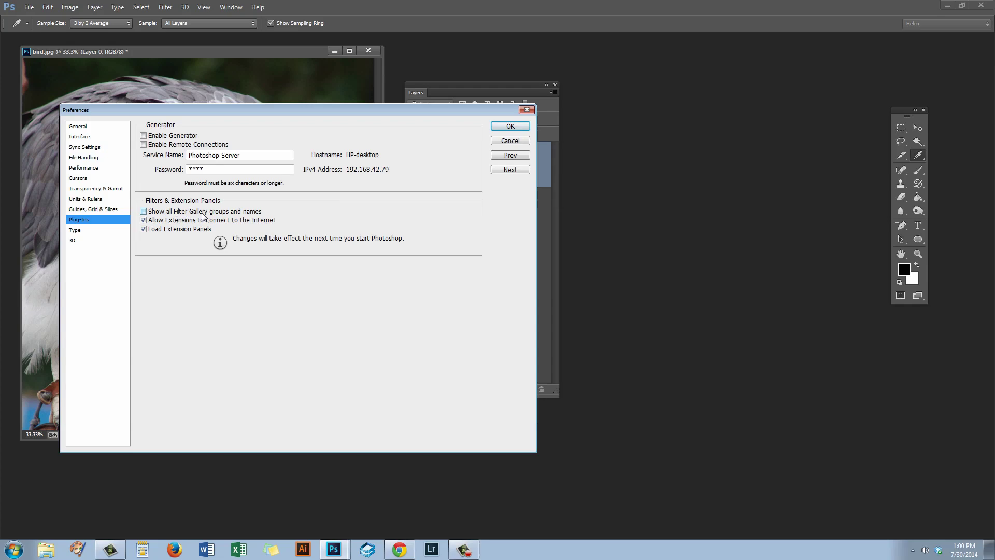
{"action": "left_click", "coordinate": [143, 212]}
{"action": "left_click", "coordinate": [510, 126]}
Step: Select Layer 0 and bring up the Artistic filter group in the Filter menu
{"action": "key", "text": "z"}
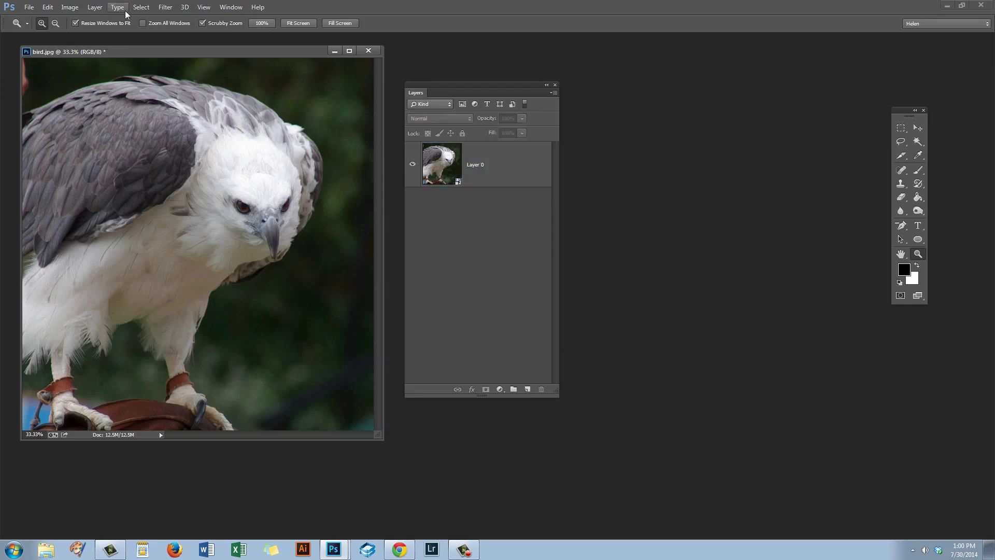
{"action": "left_click", "coordinate": [164, 8]}
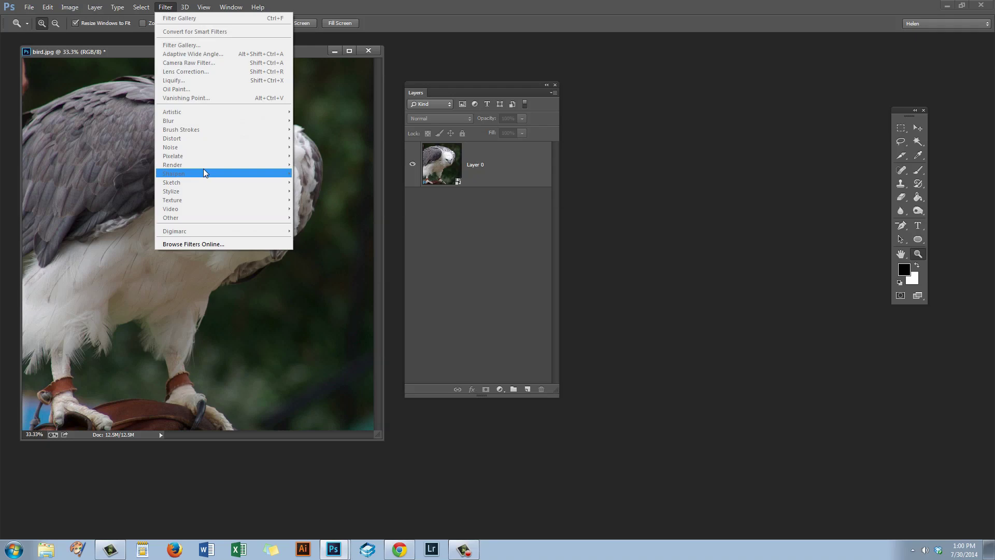
{"action": "left_click", "coordinate": [484, 165]}
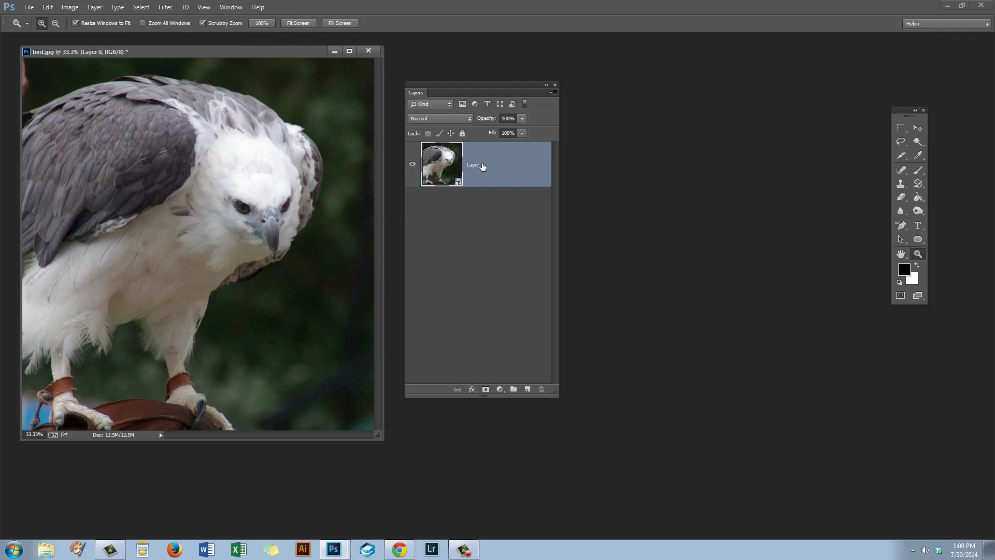
{"action": "left_click", "coordinate": [166, 8]}
{"action": "mouse_move", "coordinate": [178, 116]}
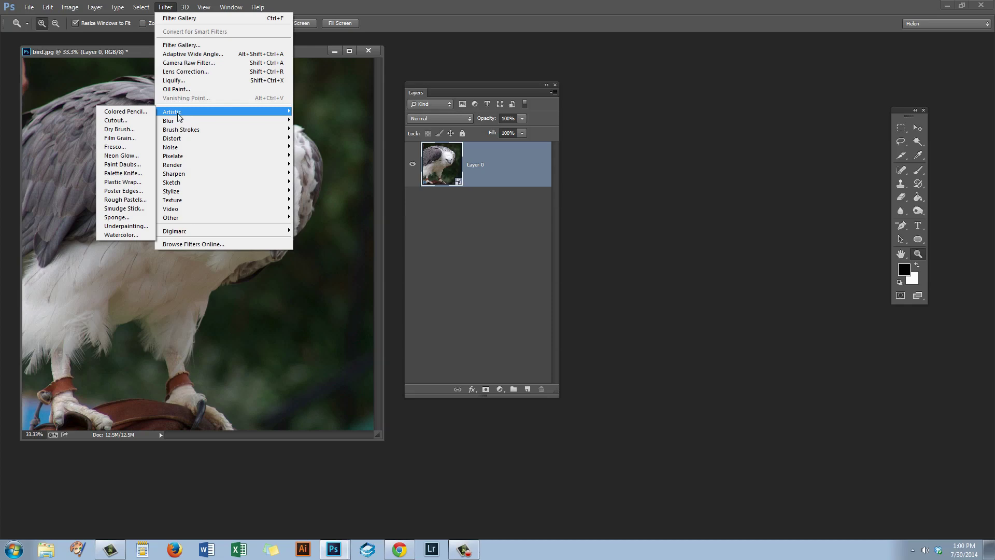
Step: Apply Paint Daubs with Brush Size 33, previewing the bird at Fit in View
{"action": "left_click", "coordinate": [117, 165]}
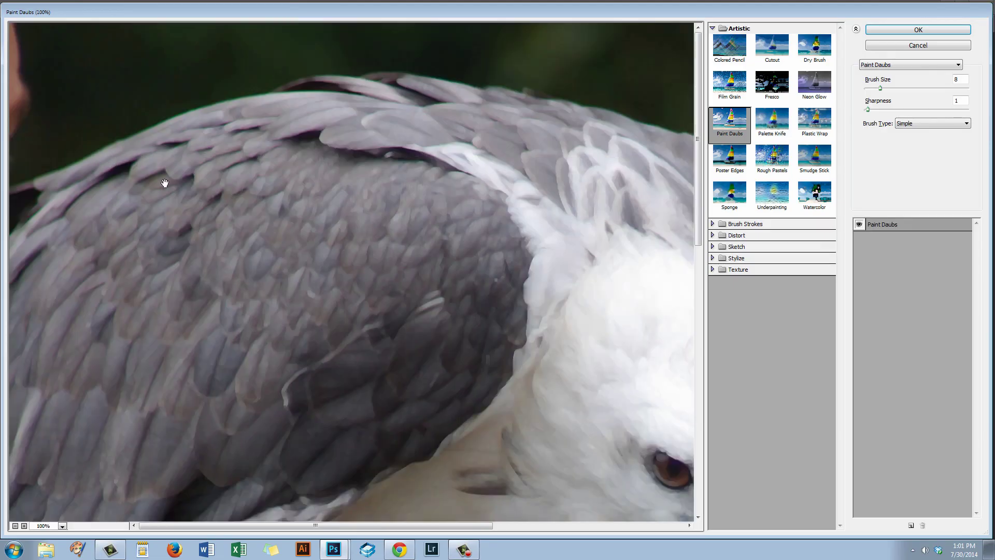
{"action": "left_click", "coordinate": [62, 526]}
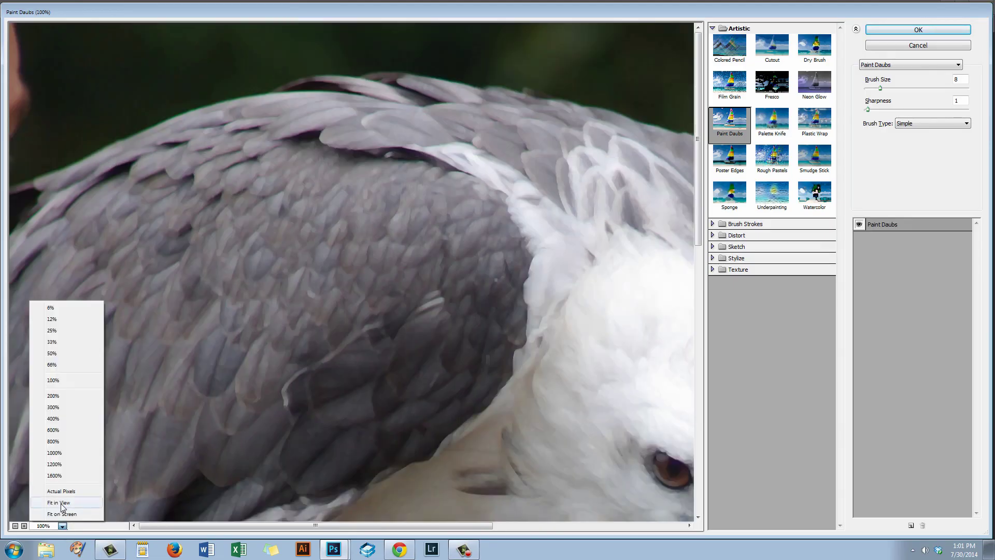
{"action": "left_click", "coordinate": [59, 503]}
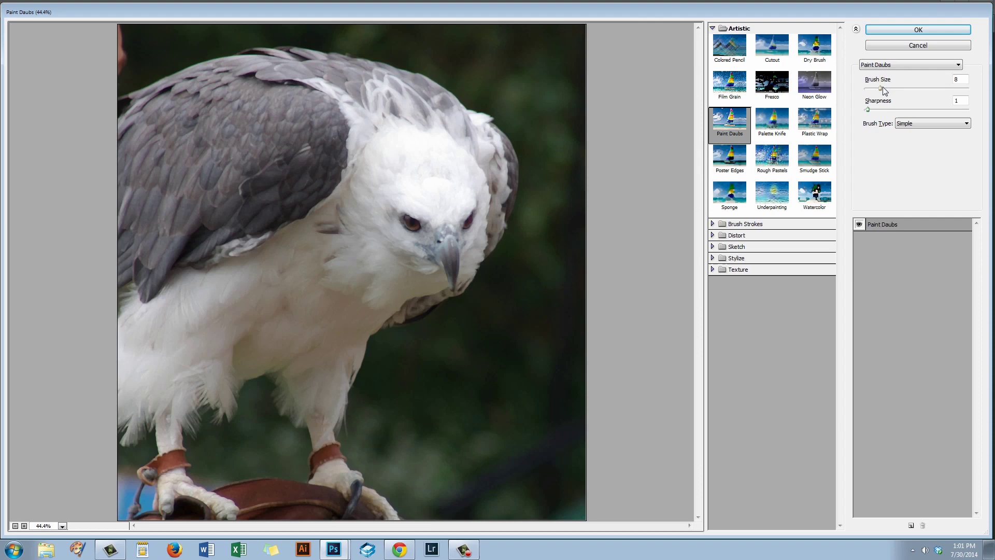
{"action": "left_click_drag", "start_coordinate": [881, 88], "coordinate": [933, 89]}
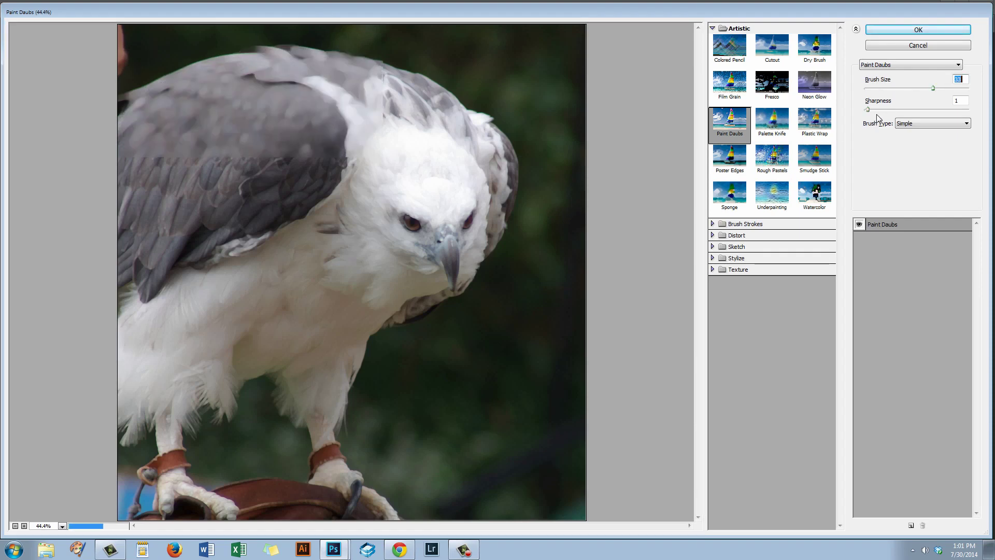
{"action": "left_click", "coordinate": [915, 31]}
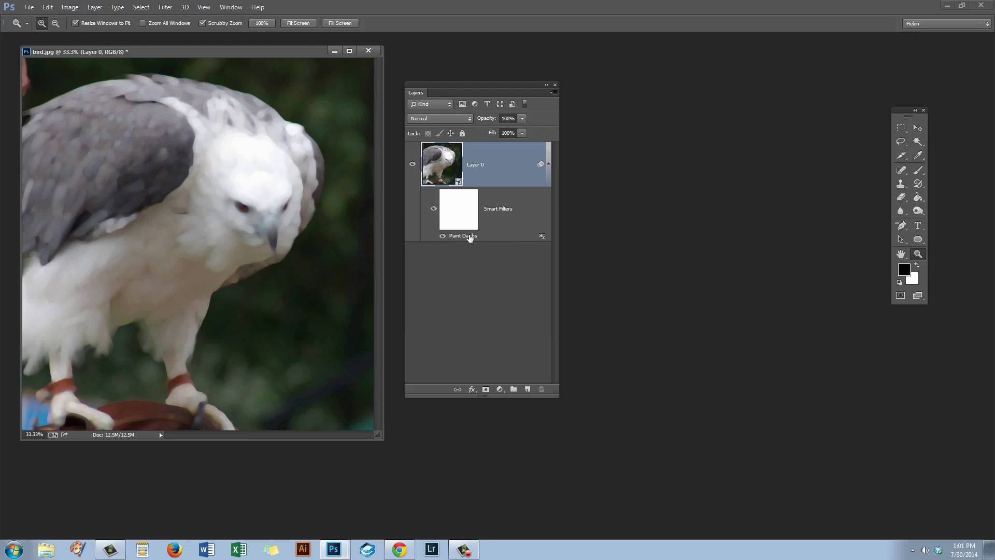
Step: Open Brush Strokes > Crosshatch in the gallery with the preview fitted to the bird
{"action": "left_click", "coordinate": [165, 7]}
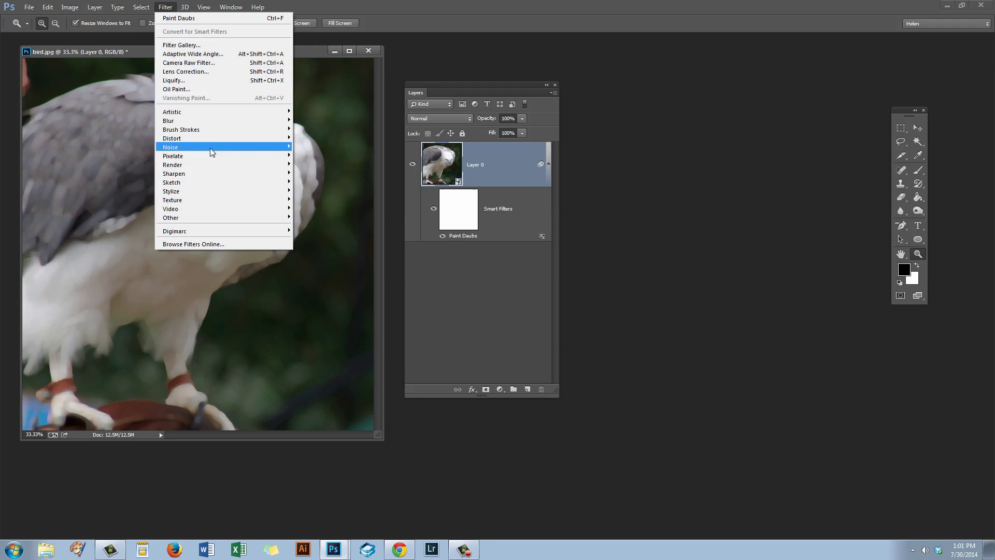
{"action": "mouse_move", "coordinate": [182, 184]}
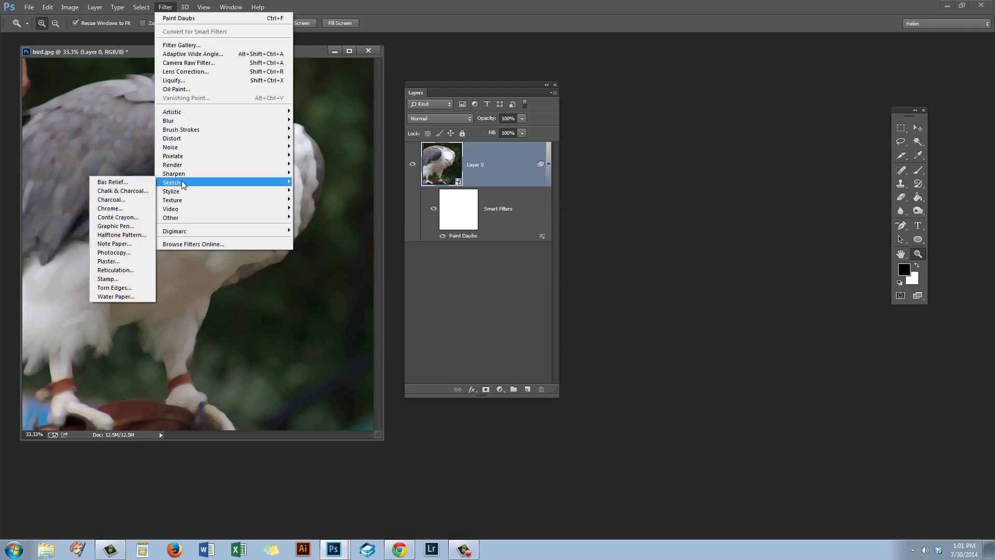
{"action": "mouse_move", "coordinate": [178, 167]}
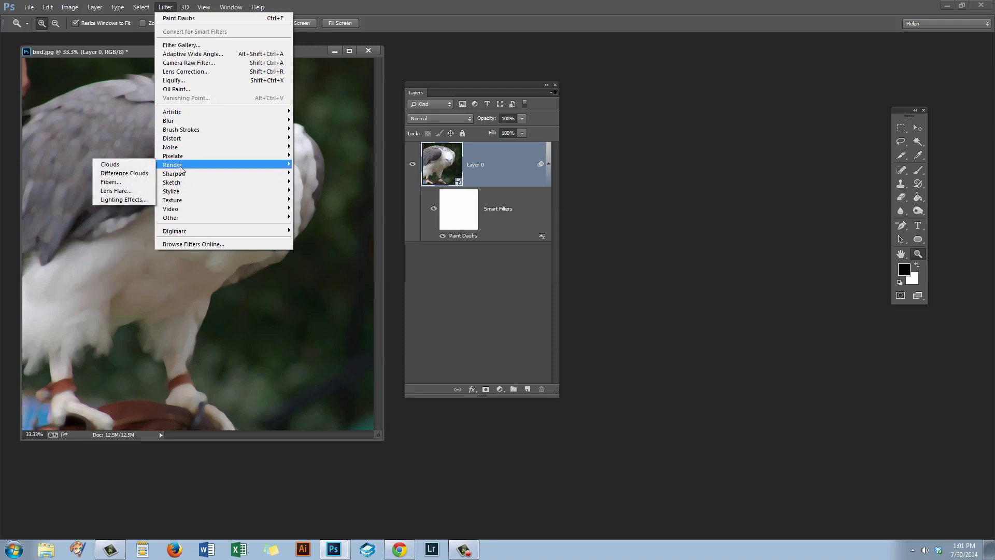
{"action": "mouse_move", "coordinate": [181, 130]}
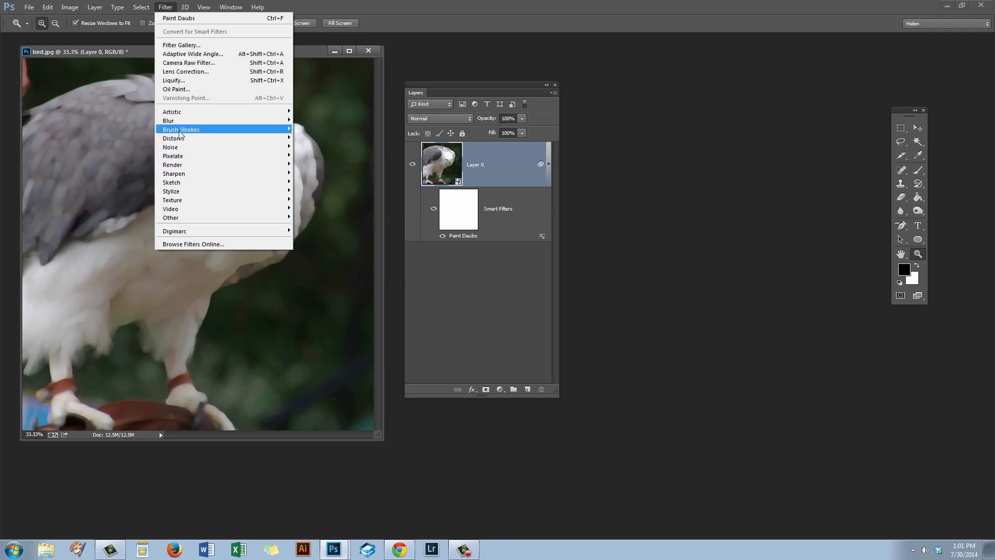
{"action": "left_click", "coordinate": [119, 147]}
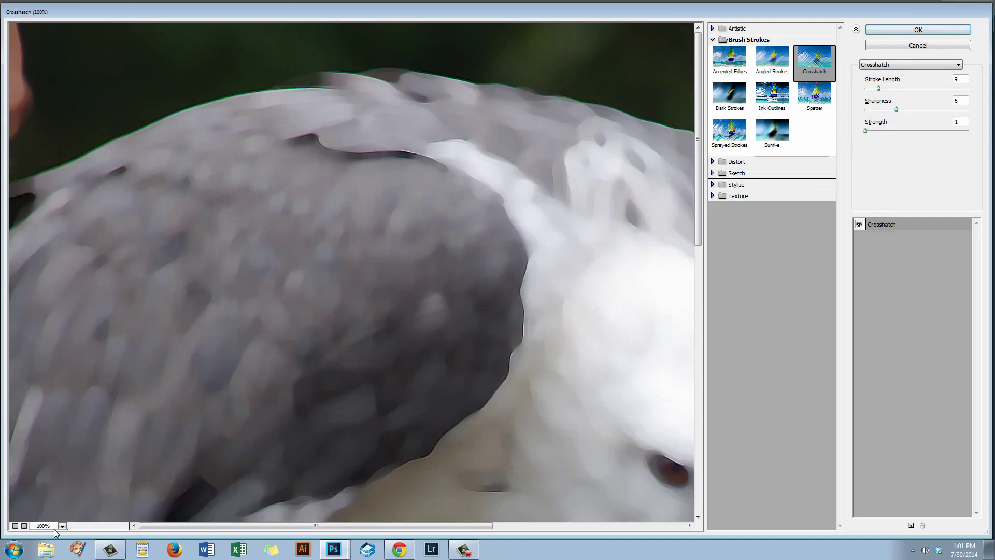
{"action": "left_click", "coordinate": [62, 525]}
{"action": "left_click", "coordinate": [60, 502]}
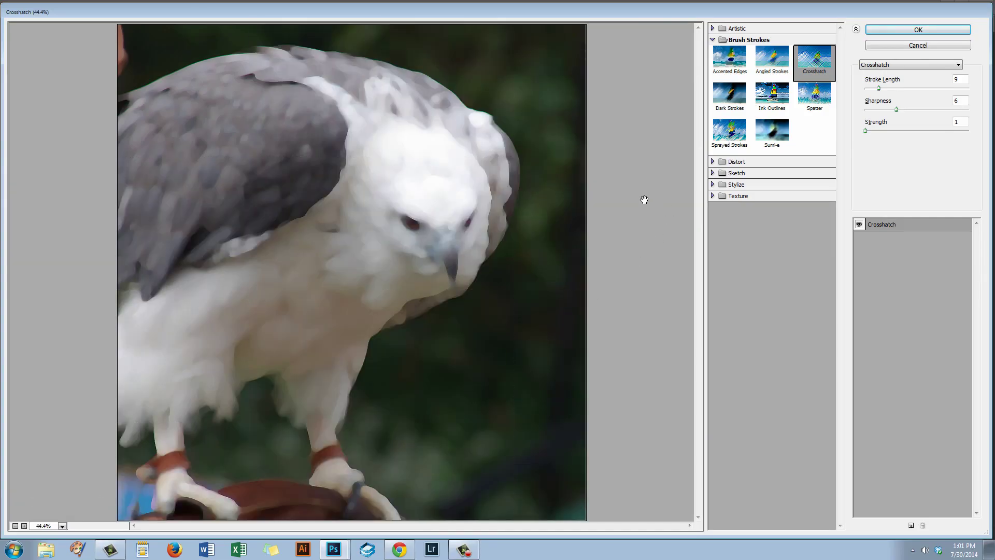
Step: Switch the effect to Sketch > Graphic Pen and apply it as a smart filter
{"action": "left_click", "coordinate": [715, 185]}
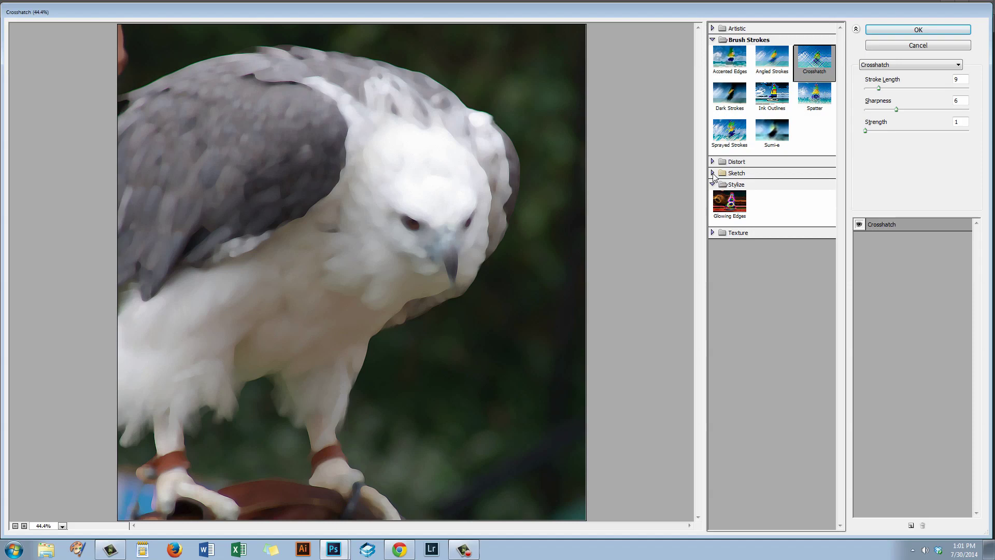
{"action": "left_click", "coordinate": [717, 173]}
{"action": "left_click", "coordinate": [814, 230]}
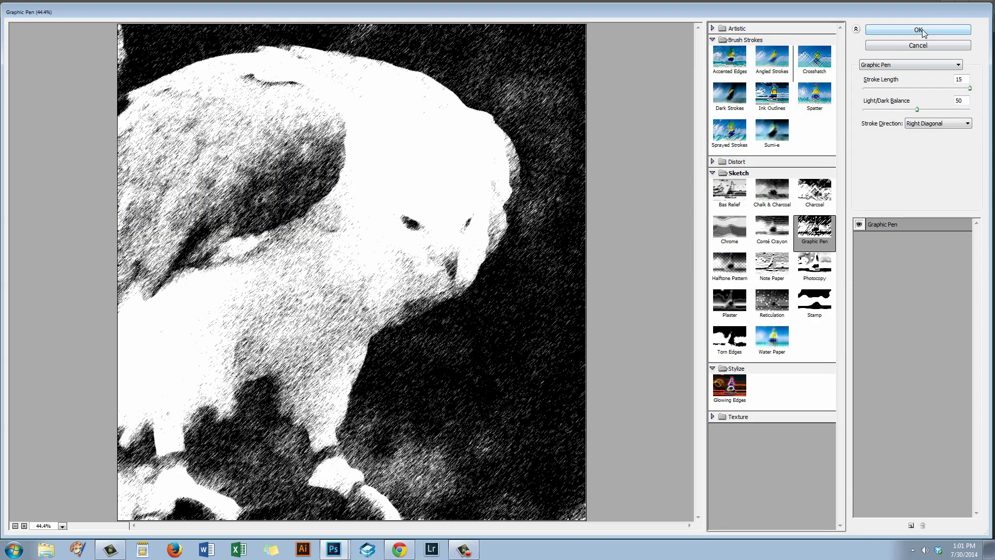
{"action": "left_click", "coordinate": [941, 30]}
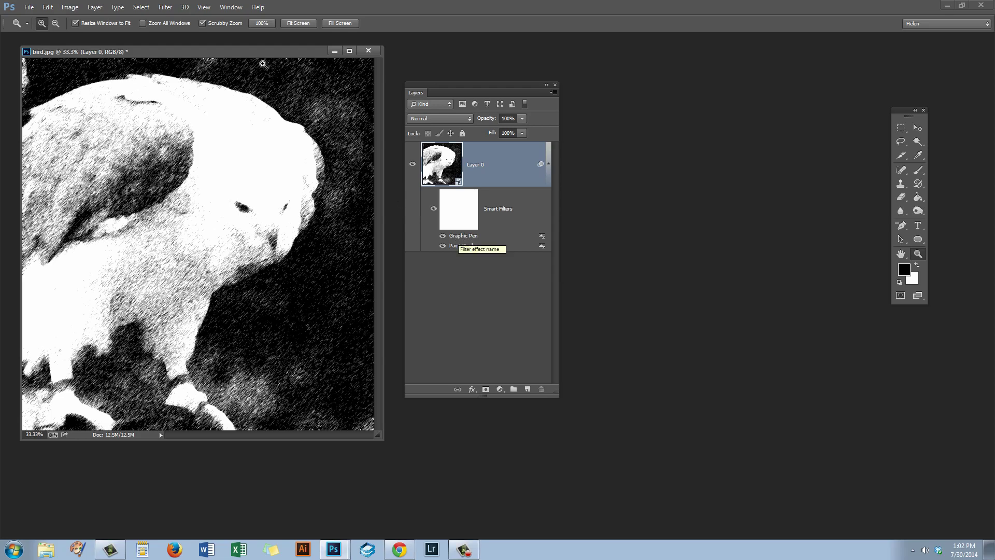
Step: Add Sketch > Note Paper from the Filter Gallery as a third smart filter
{"action": "left_click", "coordinate": [166, 7]}
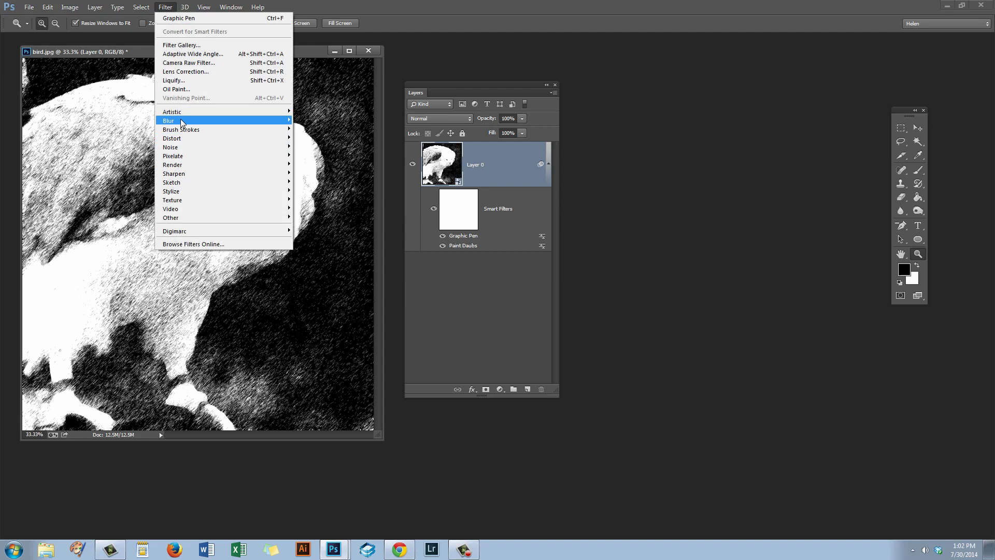
{"action": "mouse_move", "coordinate": [176, 202]}
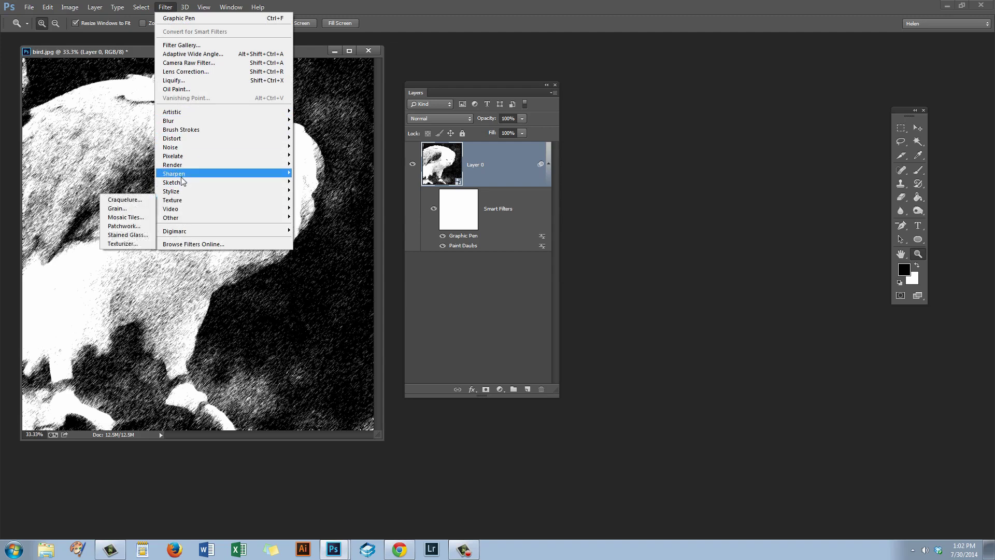
{"action": "left_click", "coordinate": [192, 45]}
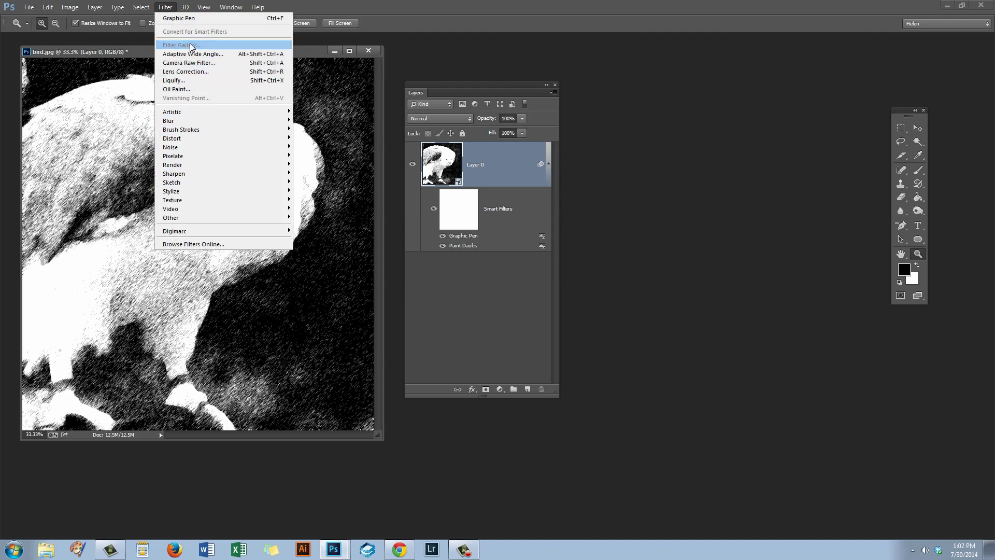
{"action": "left_click", "coordinate": [775, 158]}
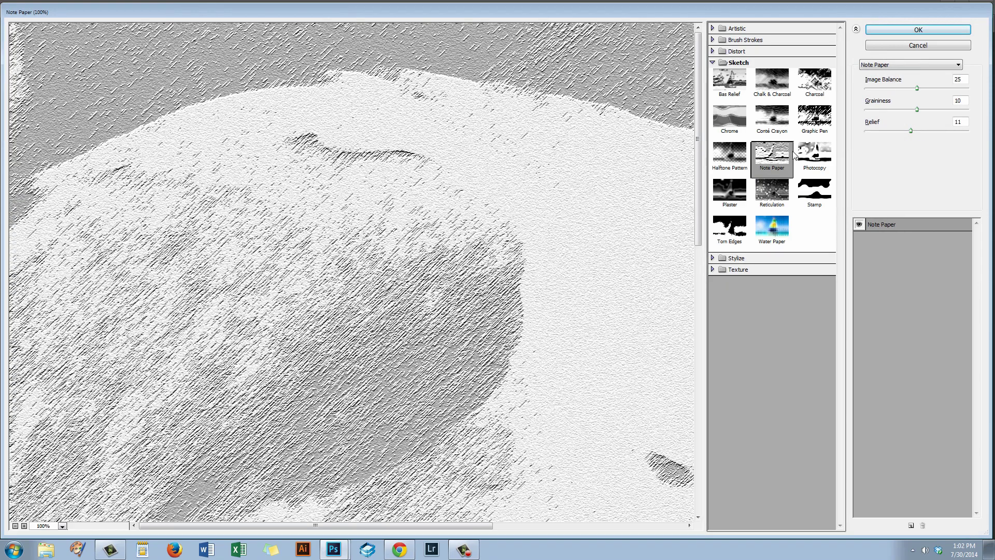
{"action": "left_click", "coordinate": [915, 30]}
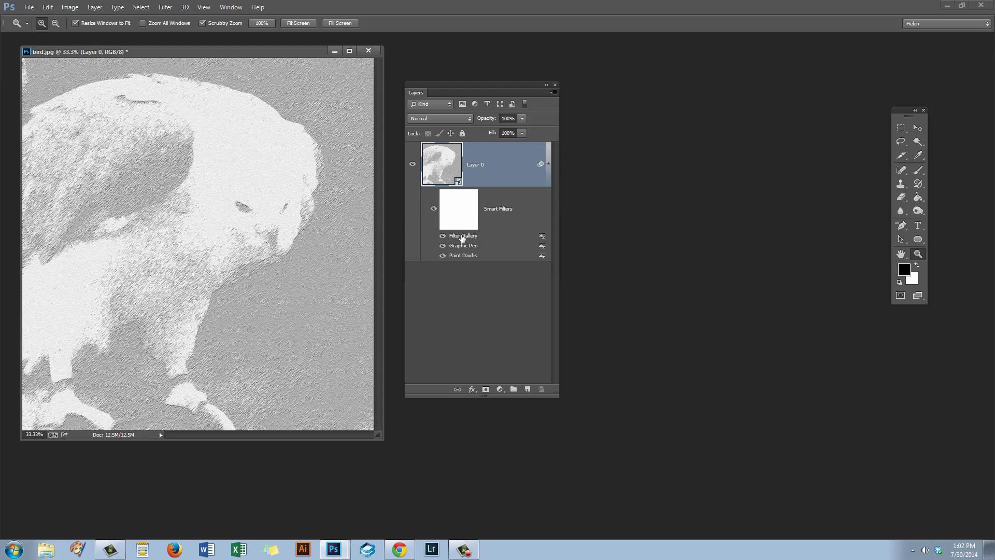
{"action": "left_click", "coordinate": [166, 6]}
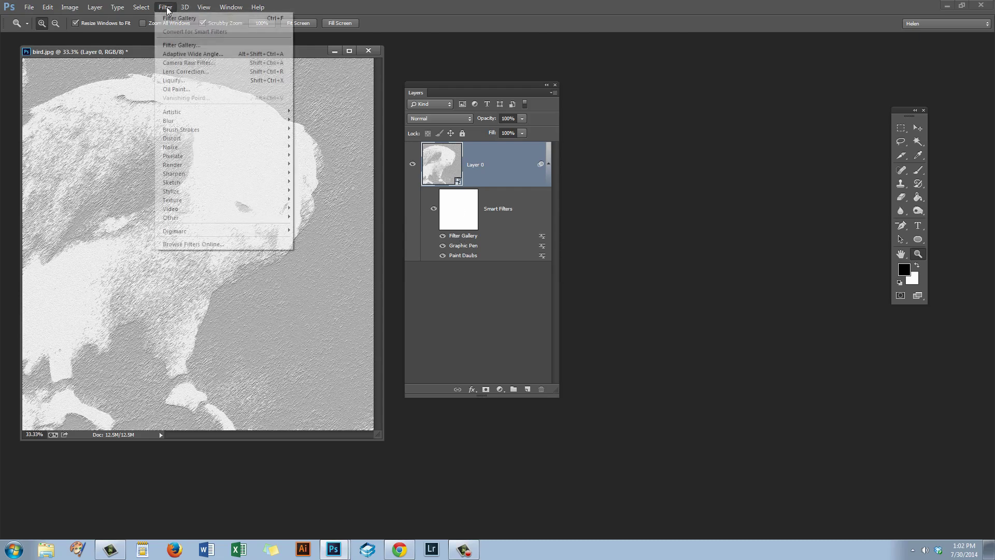
{"action": "mouse_move", "coordinate": [217, 112]}
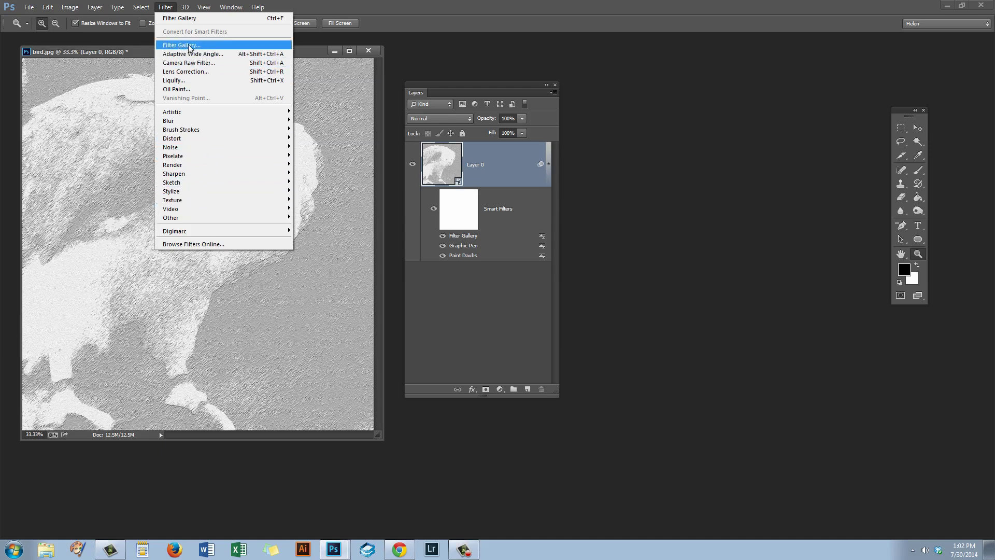
{"action": "mouse_move", "coordinate": [48, 8]}
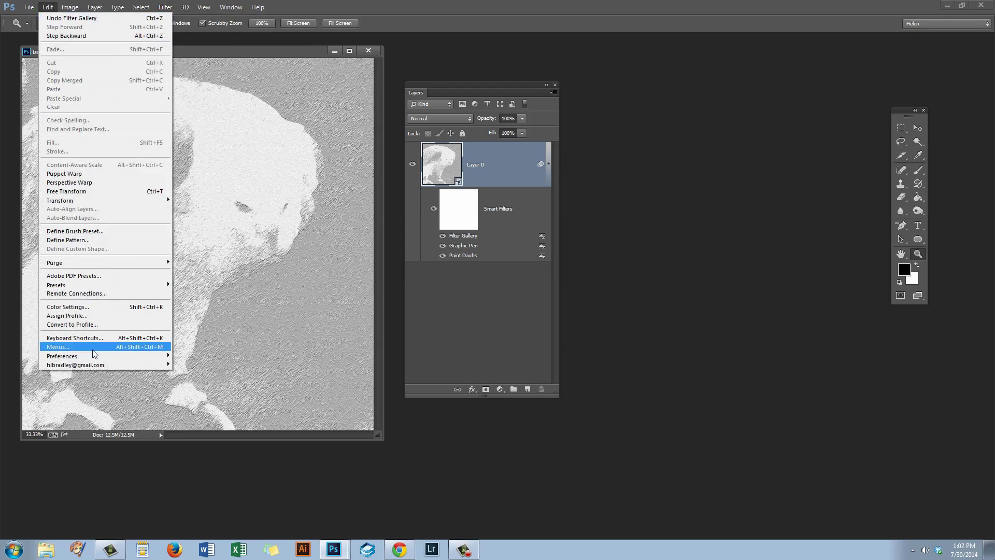
{"action": "mouse_move", "coordinate": [97, 362]}
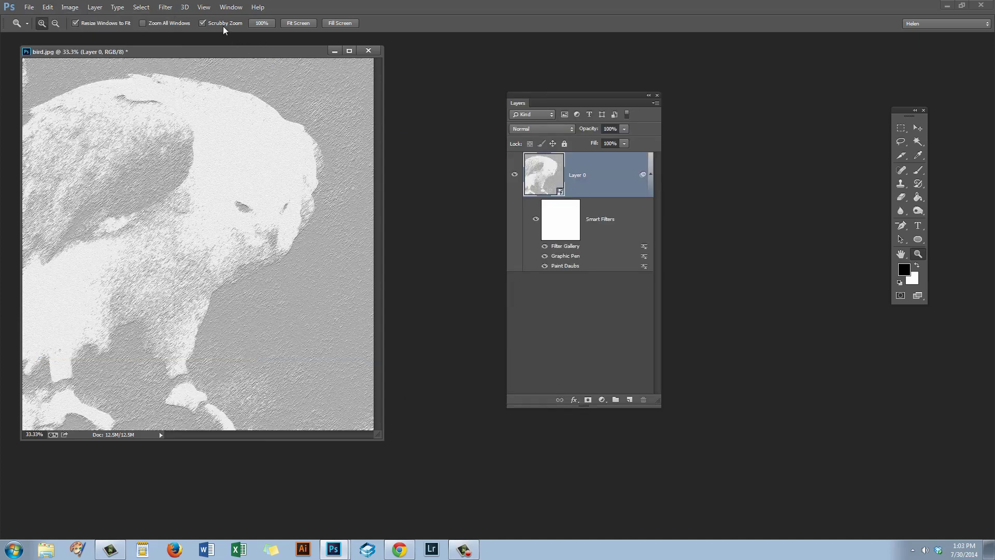
{"action": "left_click", "coordinate": [224, 7]}
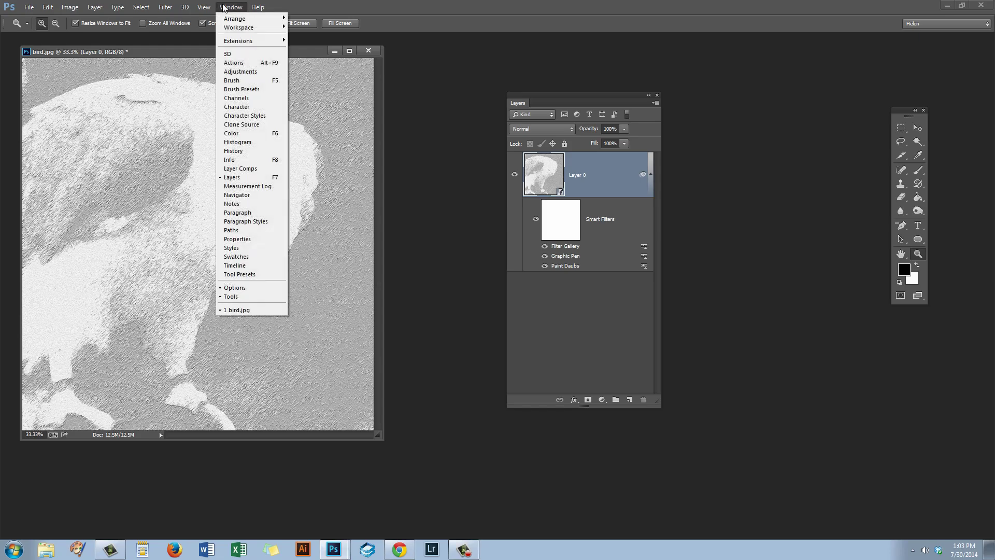
{"action": "mouse_move", "coordinate": [239, 43]}
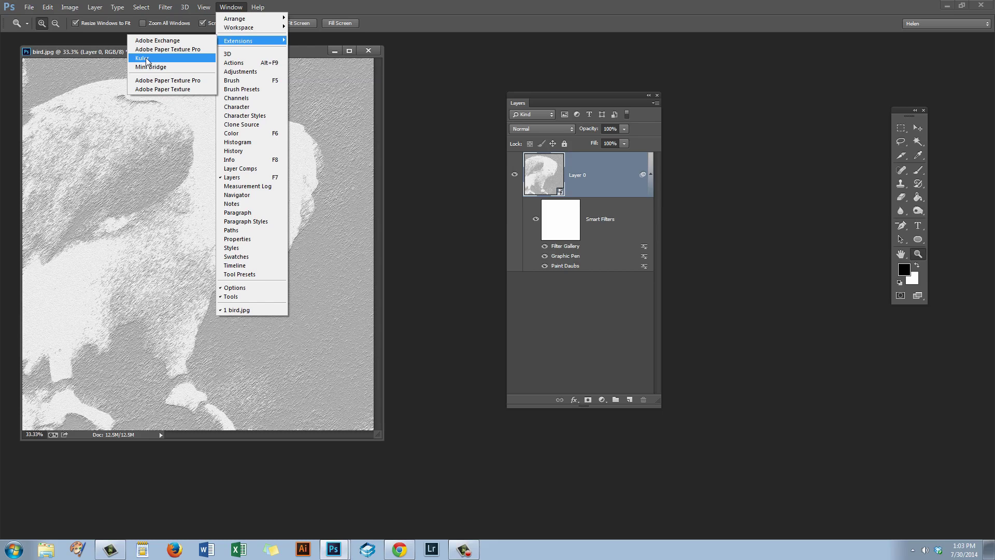
{"action": "mouse_move", "coordinate": [167, 7]}
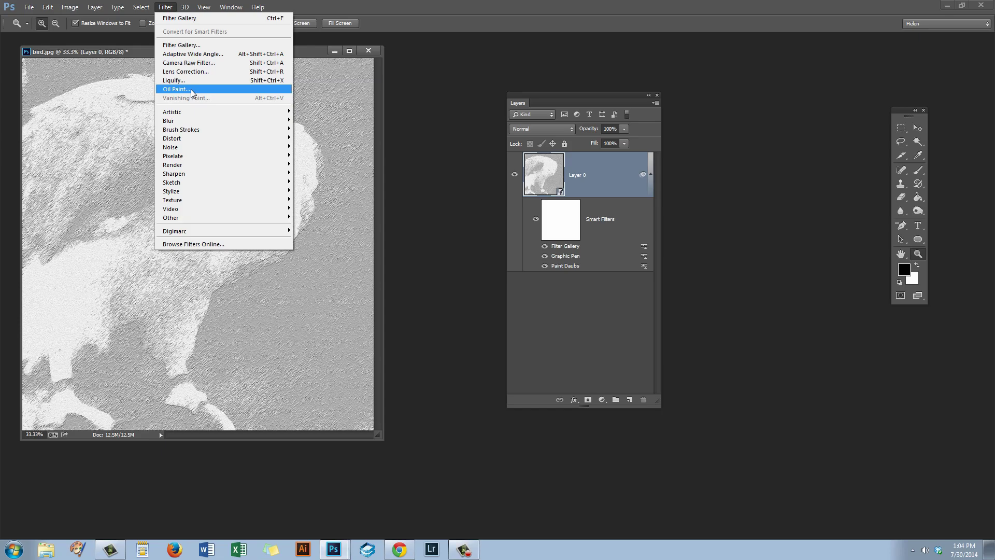
{"action": "mouse_move", "coordinate": [233, 8]}
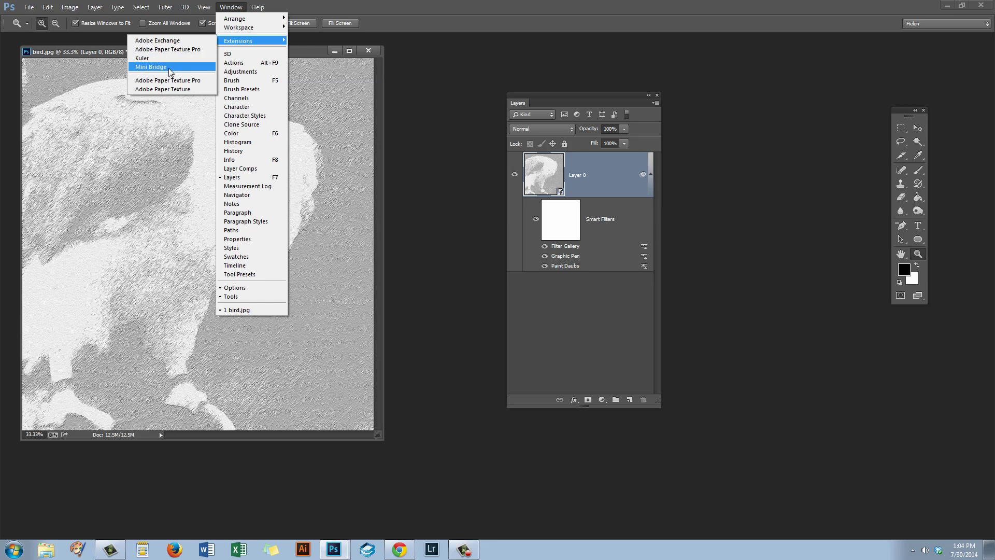
{"action": "left_click", "coordinate": [307, 52]}
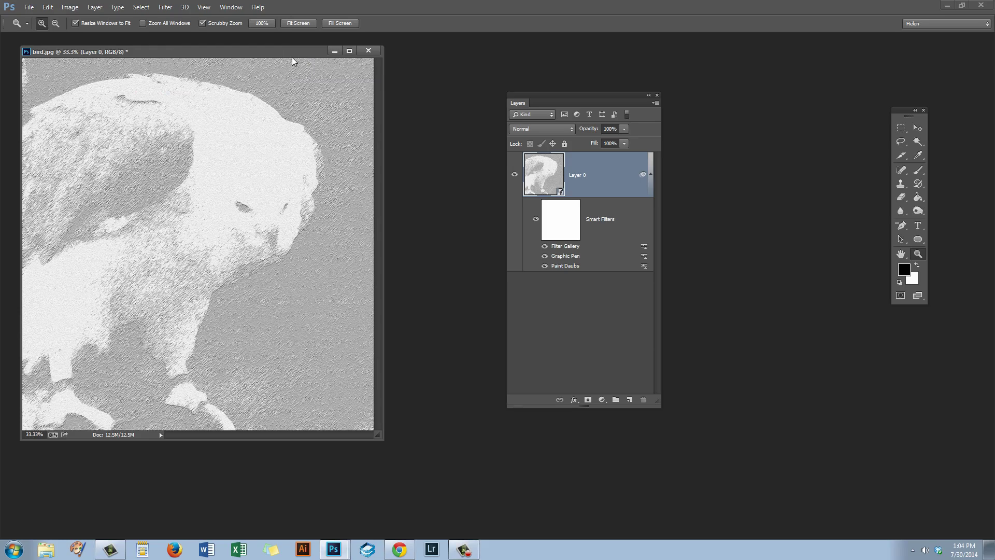